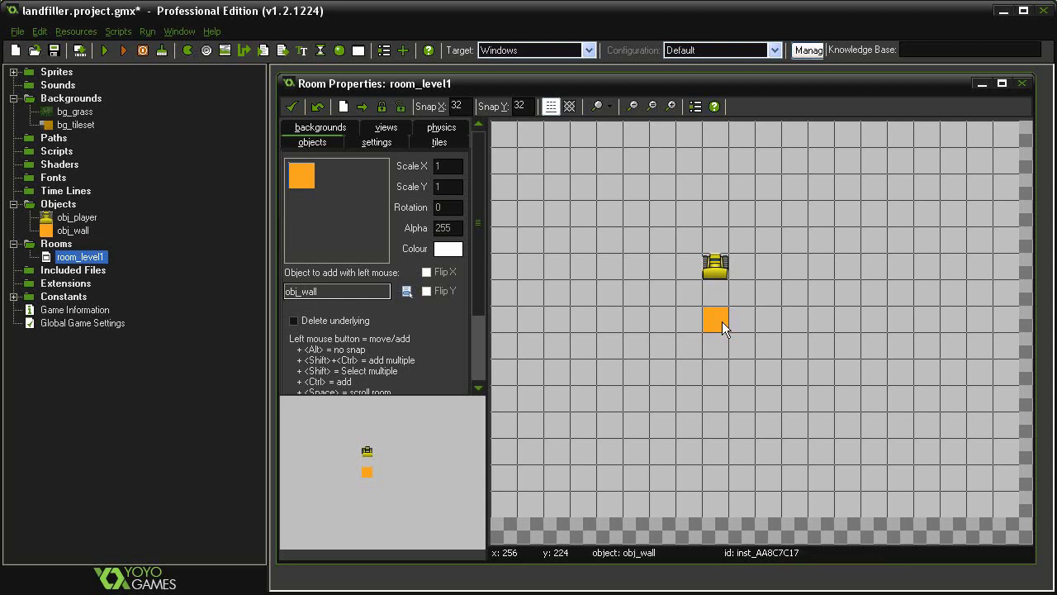
Step: Place several obj_wall blocks in a stepped pattern below and beside the bulldozer in room_level1
left_click(684, 292)
left_click(689, 319)
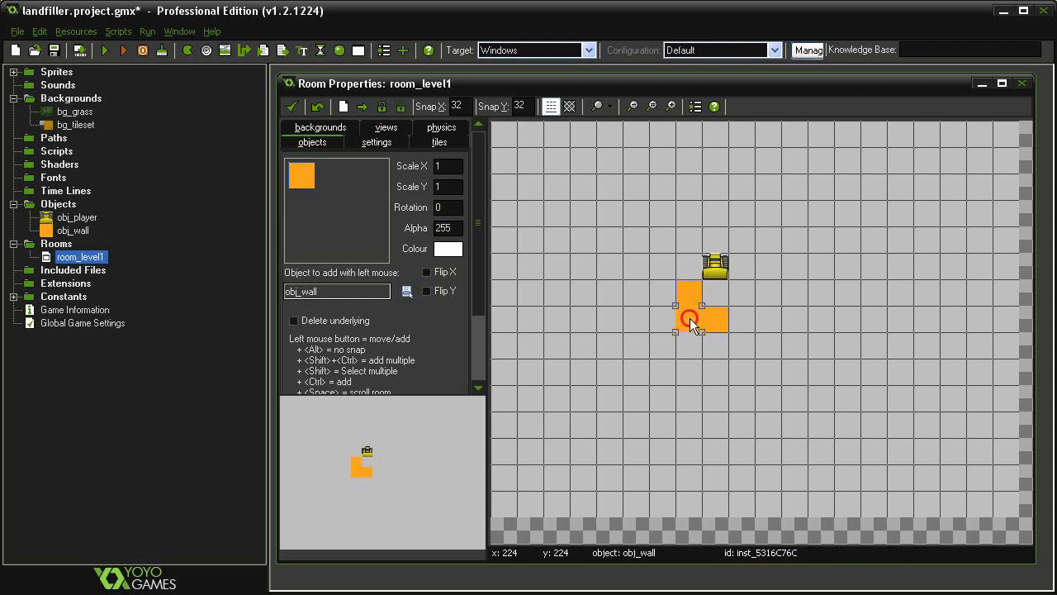
left_click(656, 289)
left_click(637, 293)
left_click(636, 256)
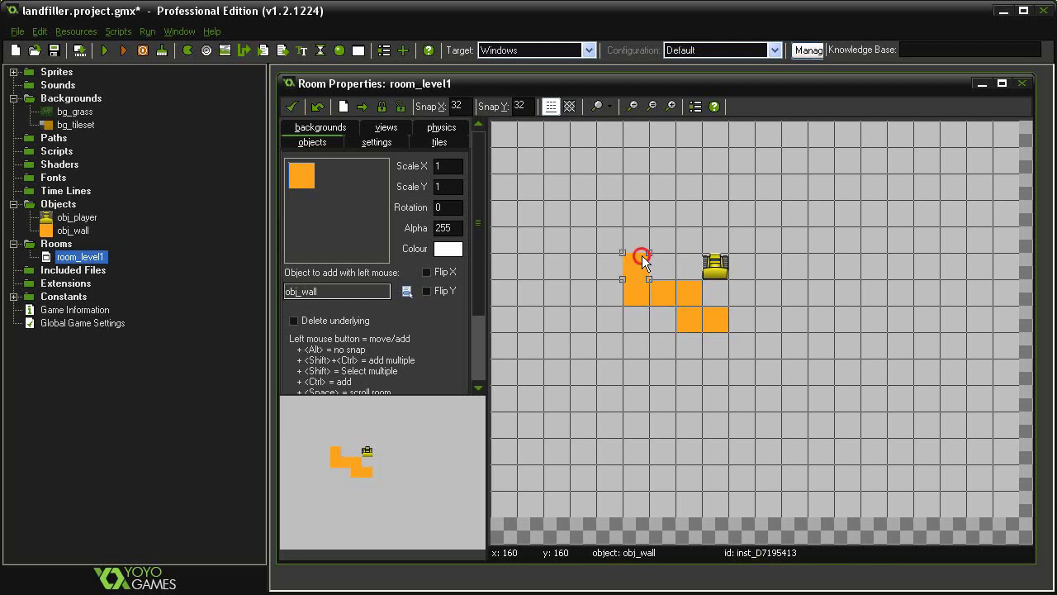
left_click(641, 223)
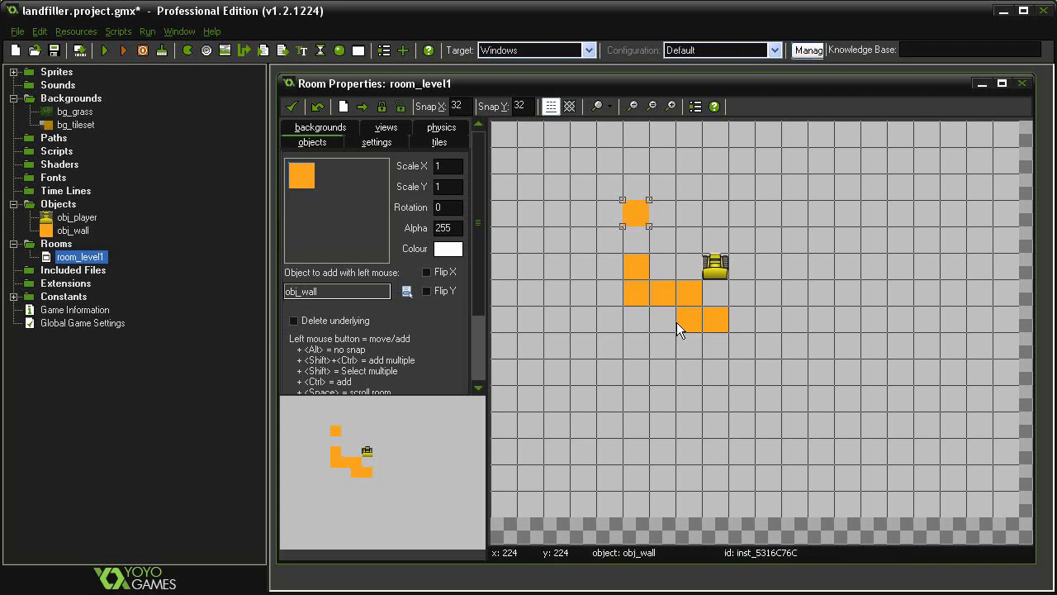
Step: Delete all obj_wall blocks from room_level1 and close the room with its changes kept
mouse_move(676, 322)
right_mouse_down()
mouse_move(680, 298)
mouse_move(634, 283)
mouse_move(637, 225)
mouse_move(660, 285)
mouse_move(703, 314)
right_mouse_up()
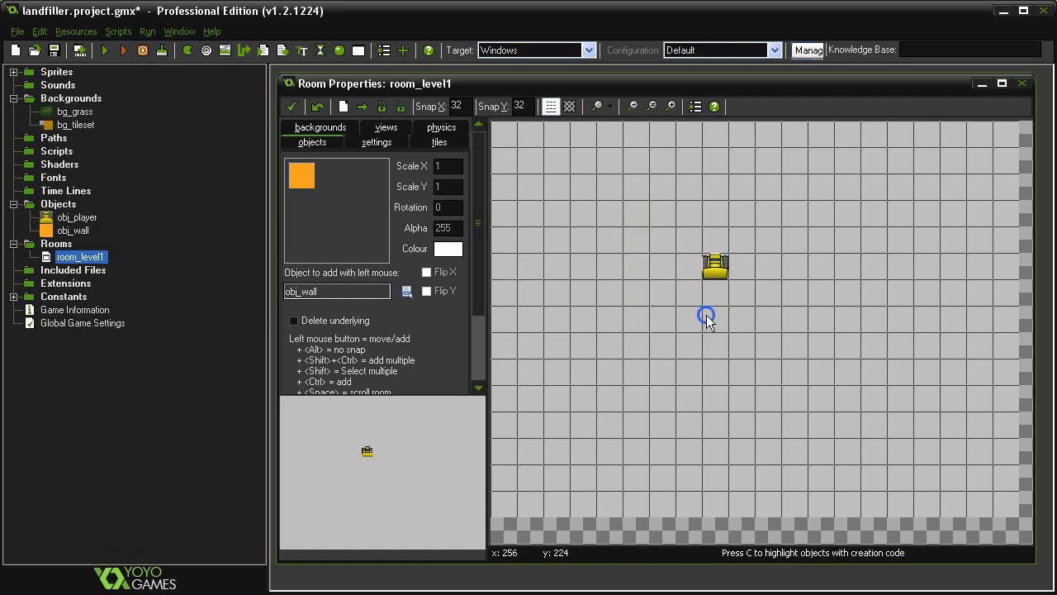
left_click(293, 107)
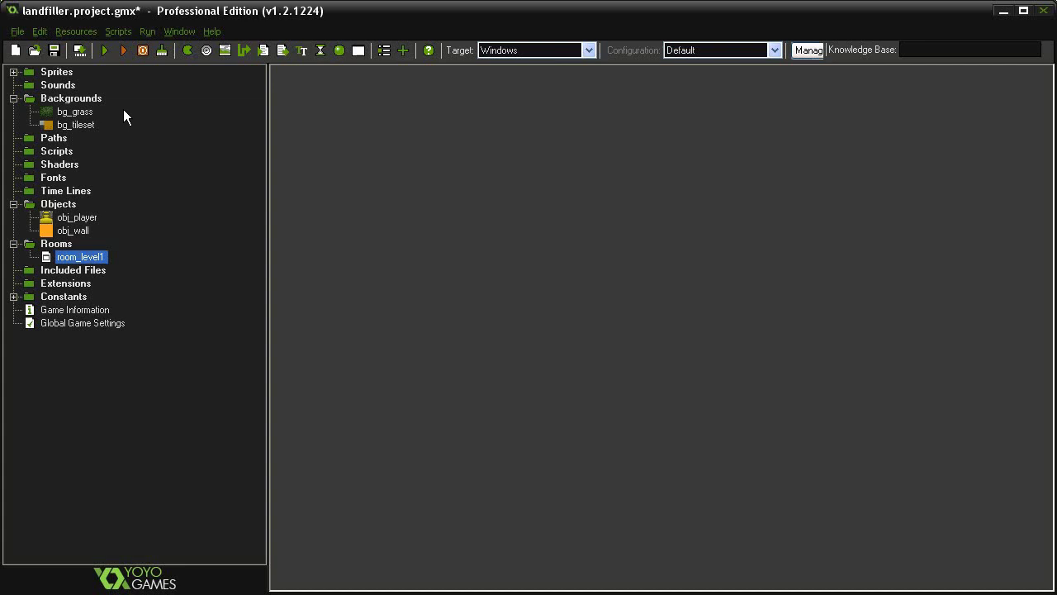
Step: Examine the bg_grass background image in an enlarged properties window and close it
double_click(76, 113)
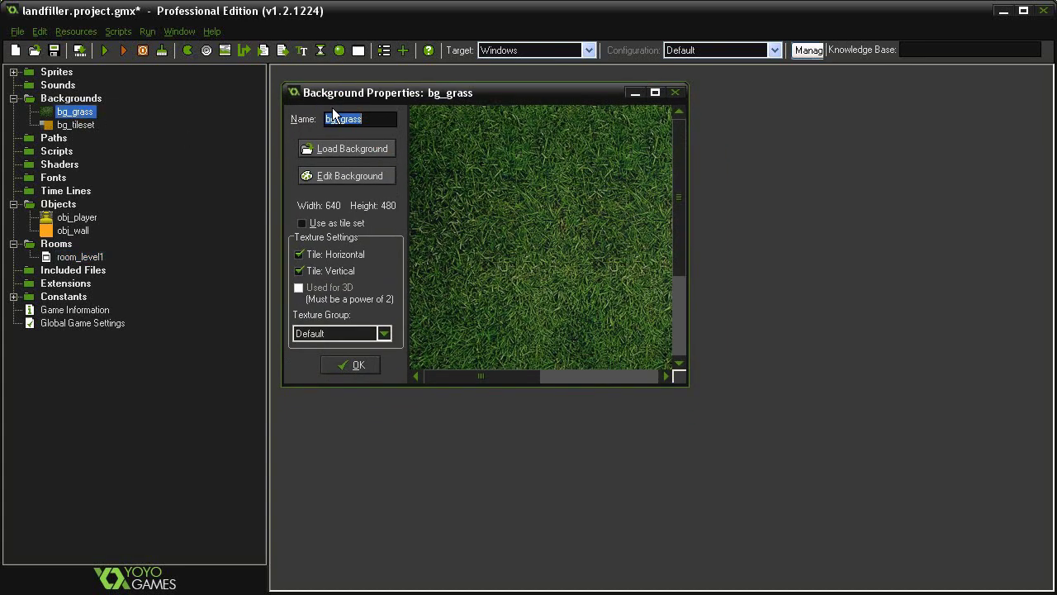
left_click_drag(680, 378, 879, 464)
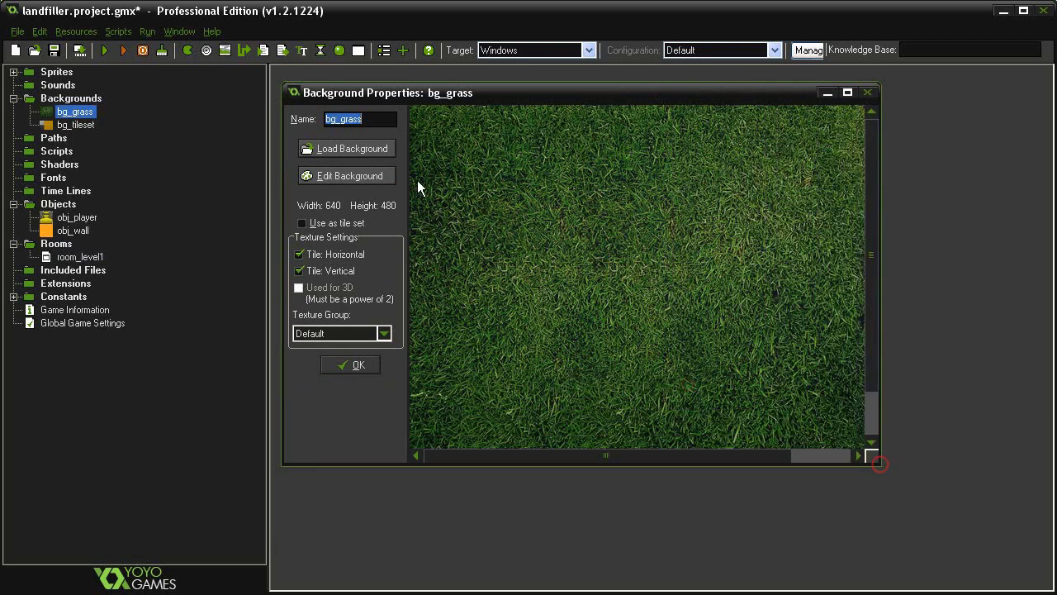
left_click(356, 364)
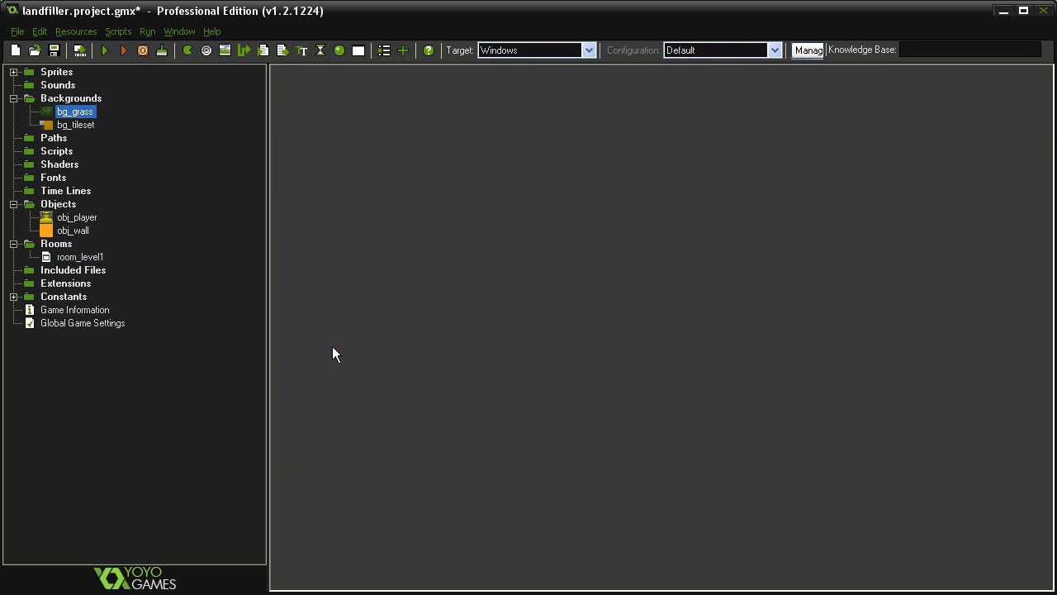
Step: Make bg_tileset usable as a tile set and disable its horizontal and vertical tiling
double_click(87, 125)
left_click_drag(432, 226, 342, 90)
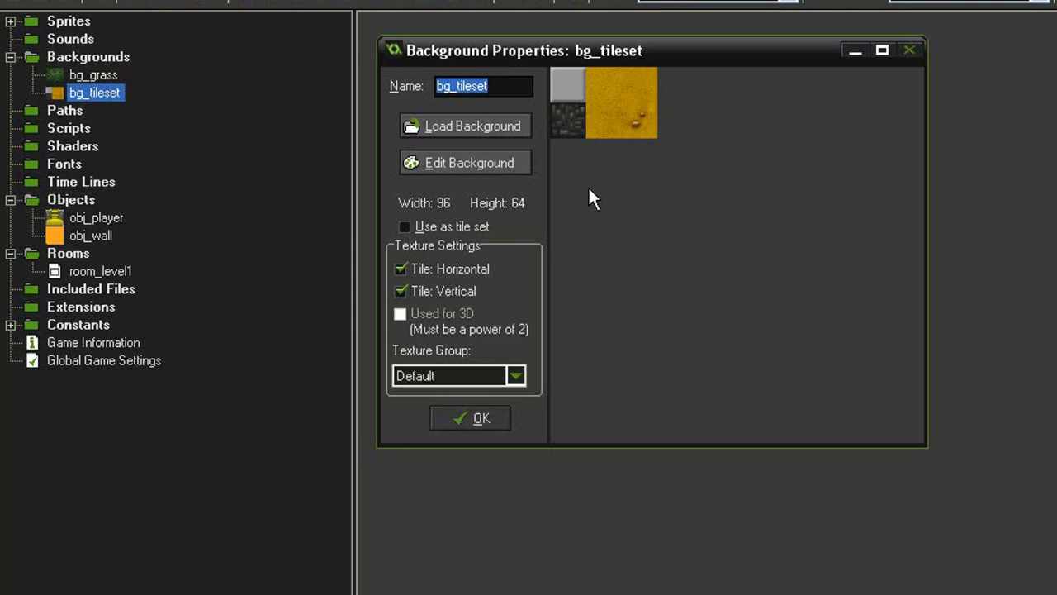
left_click(405, 227)
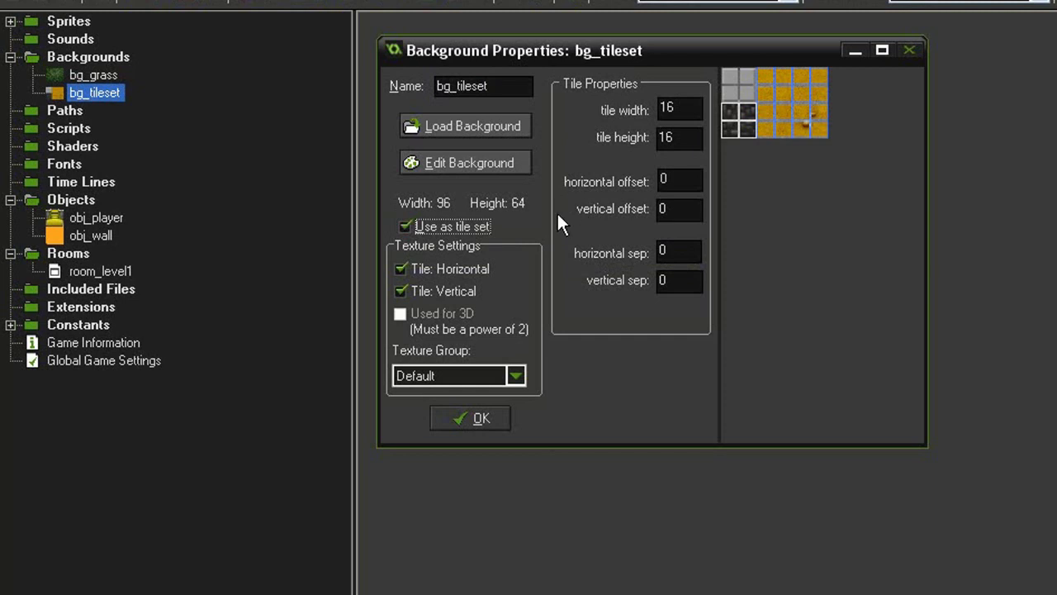
left_click(401, 269)
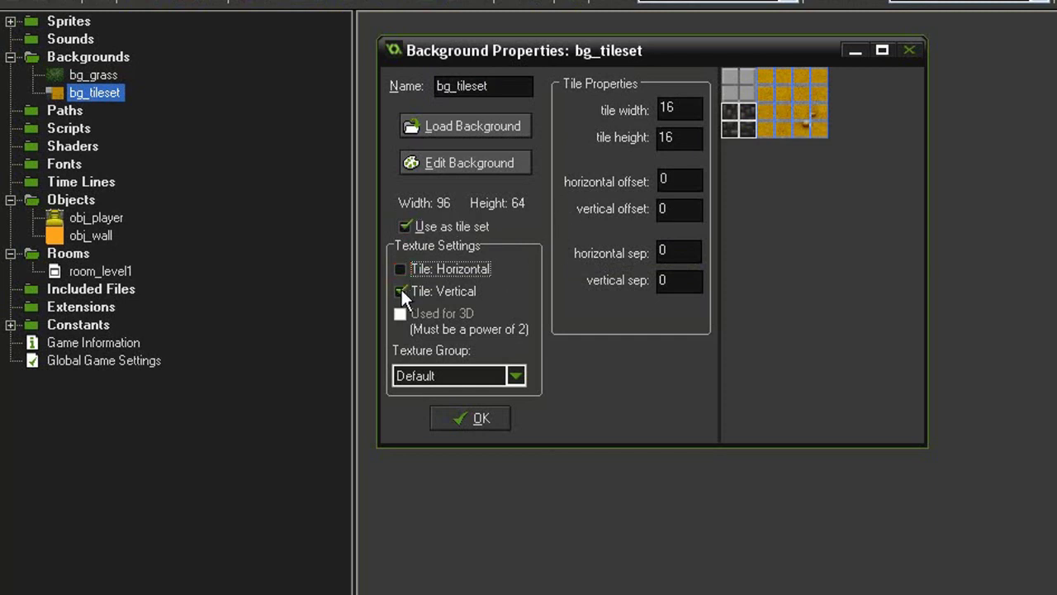
left_click(400, 289)
Step: Set the bg_tileset tile width and tile height to 32 and confirm the background properties
double_click(681, 107)
type("3")
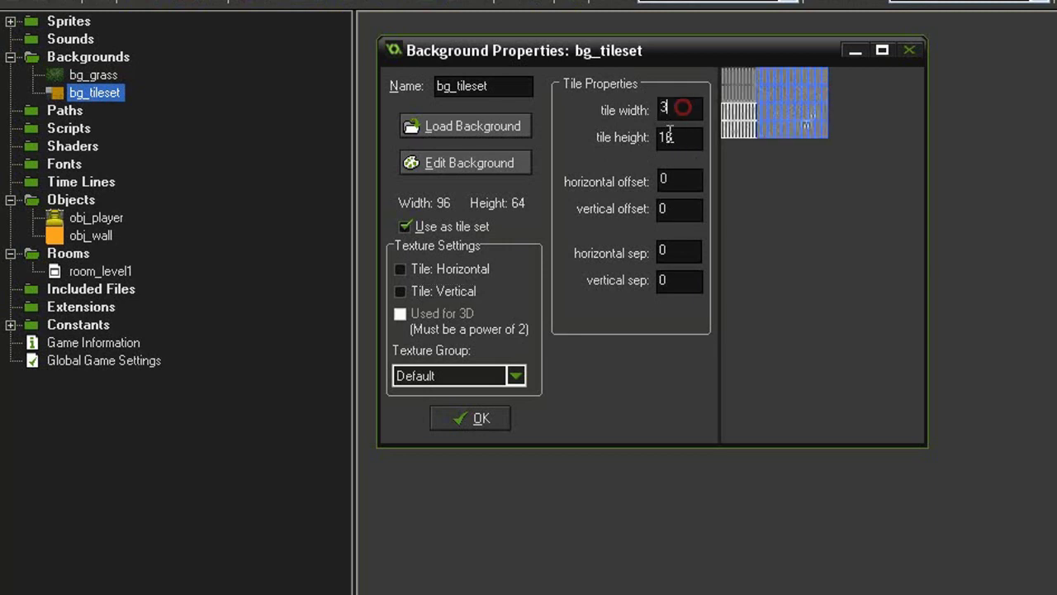
type("2")
double_click(669, 137)
type("32")
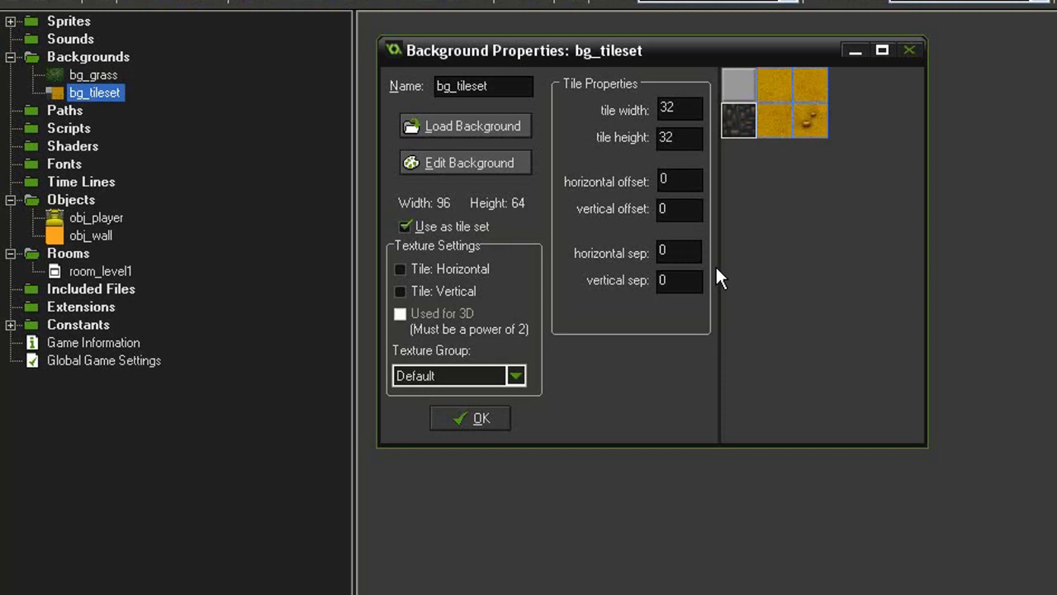
left_click(469, 418)
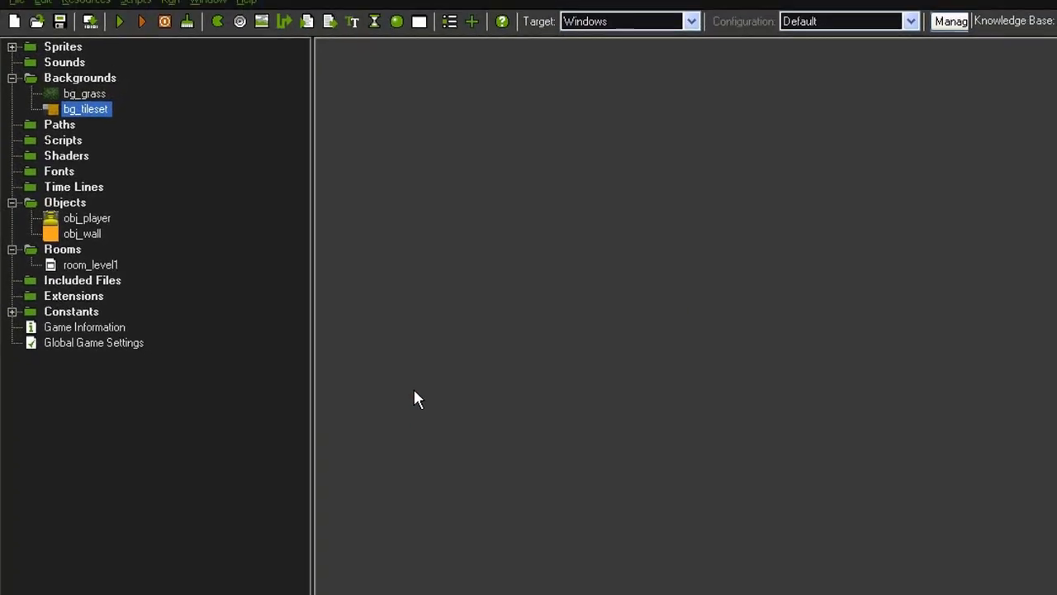
Step: In room_level1, disable the background colour and make Background 0 visible at room start with bg_grass
double_click(111, 266)
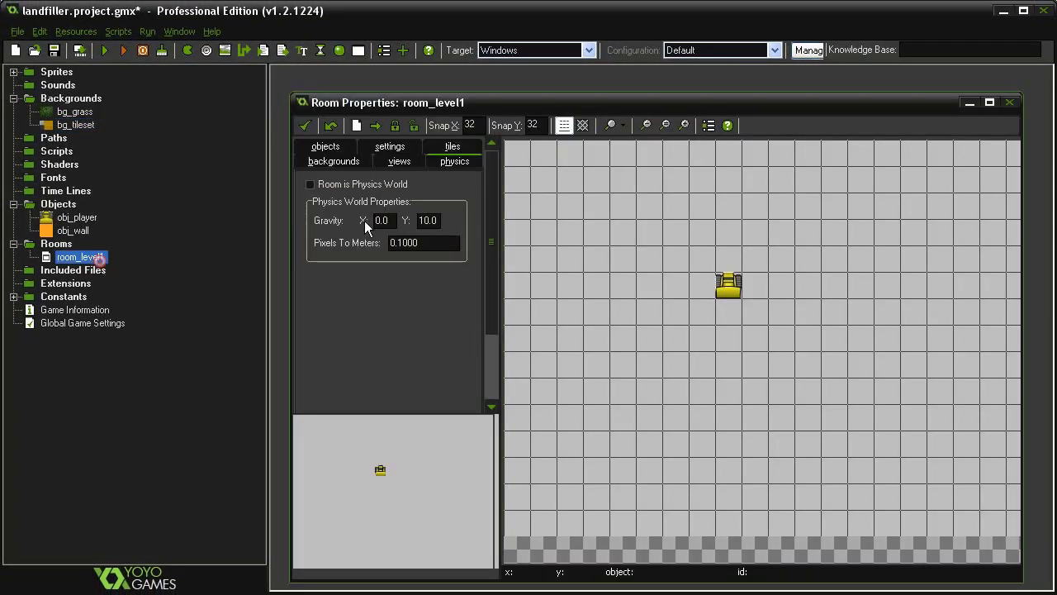
left_click_drag(394, 99, 380, 79)
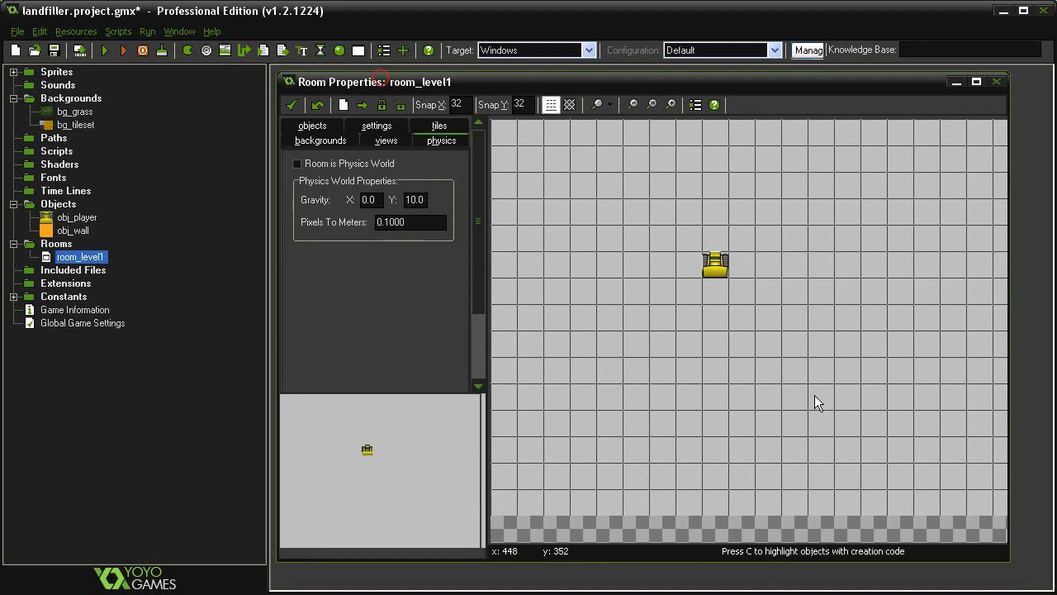
scroll(869, 413, "down", 1)
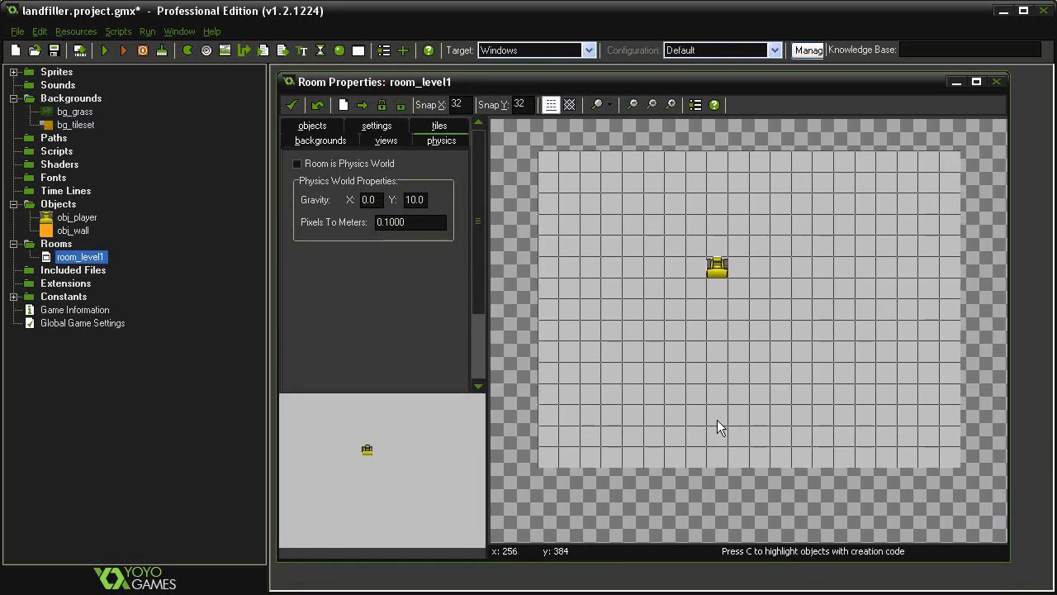
left_click(318, 141)
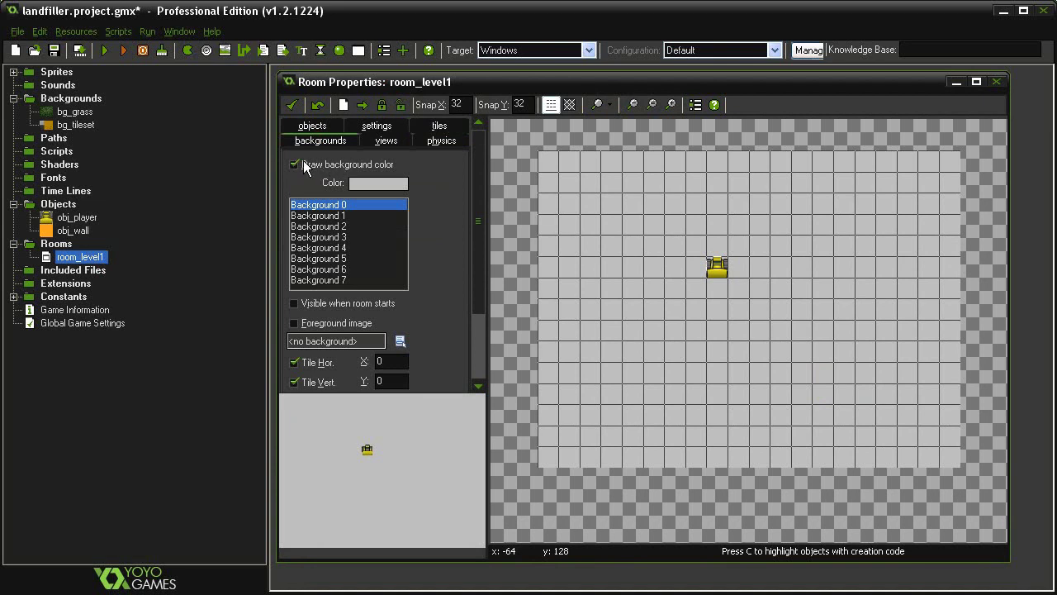
left_click(303, 164)
left_click(295, 303)
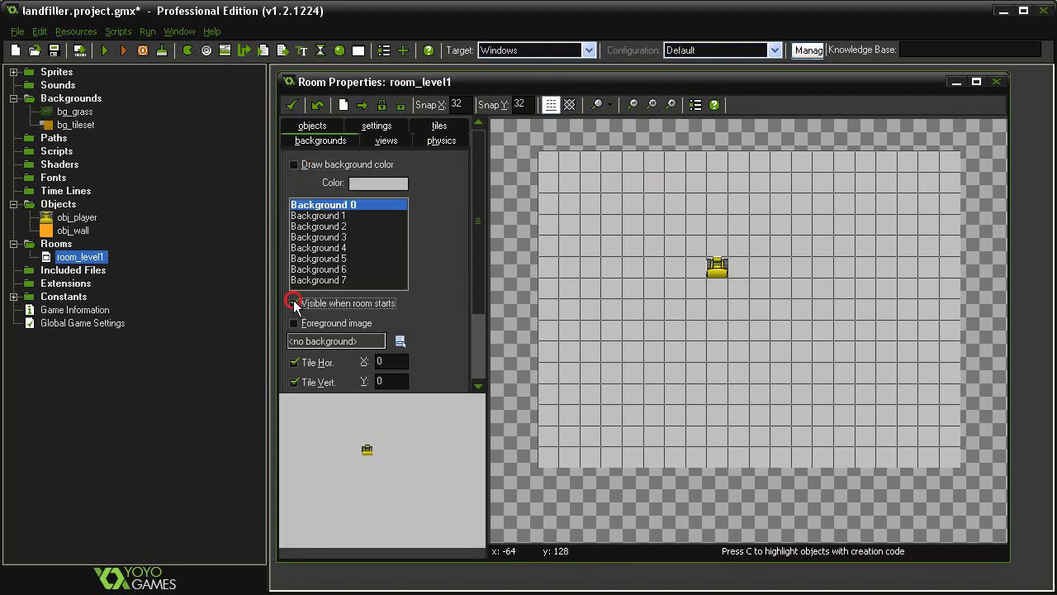
left_click(341, 339)
left_click(370, 372)
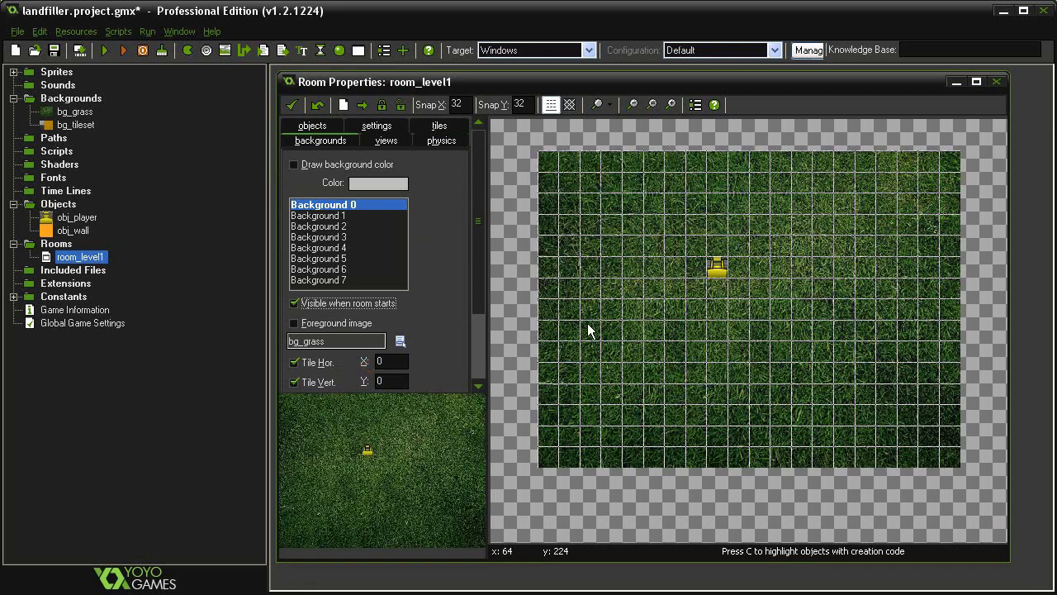
Step: Examine the individual bg_tileset tiles and the current tile layer settings of room_level1
left_click(437, 125)
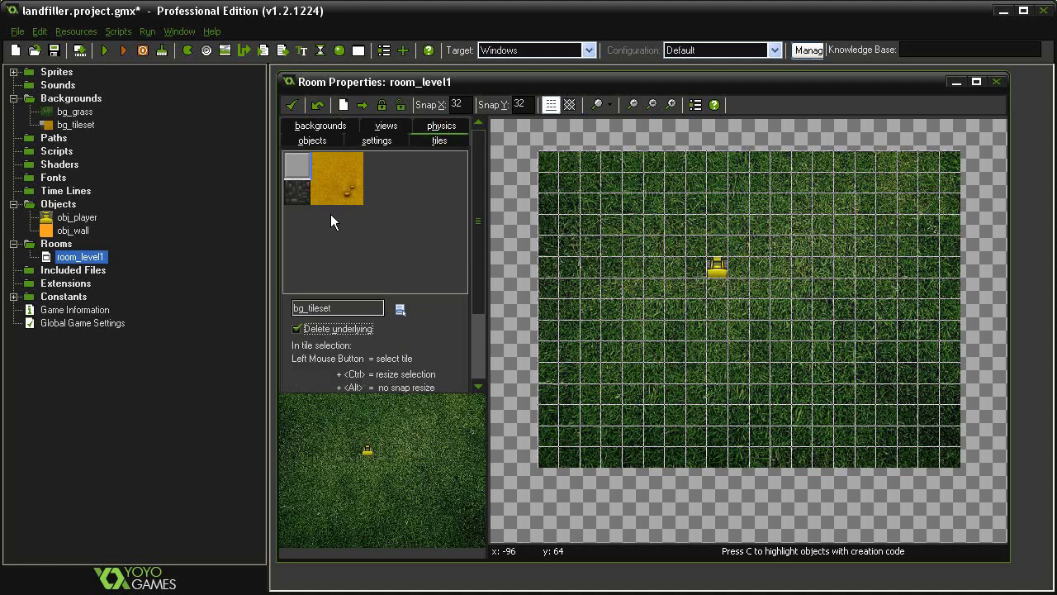
left_click(322, 173)
left_click(345, 169)
left_click(344, 176)
left_click_drag(437, 393, 435, 443)
left_click_drag(477, 364, 475, 395)
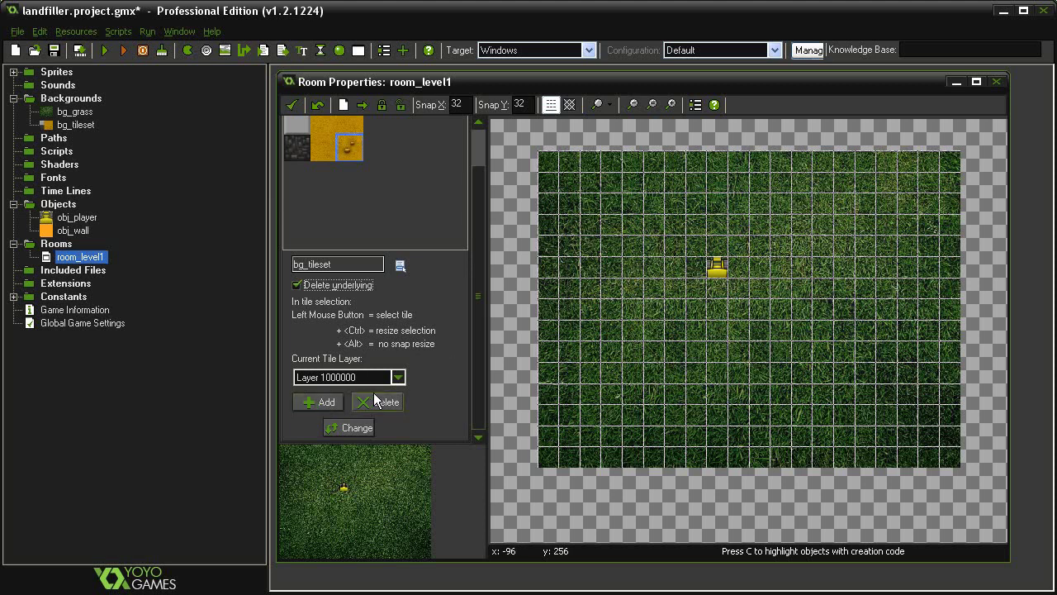
left_click(397, 378)
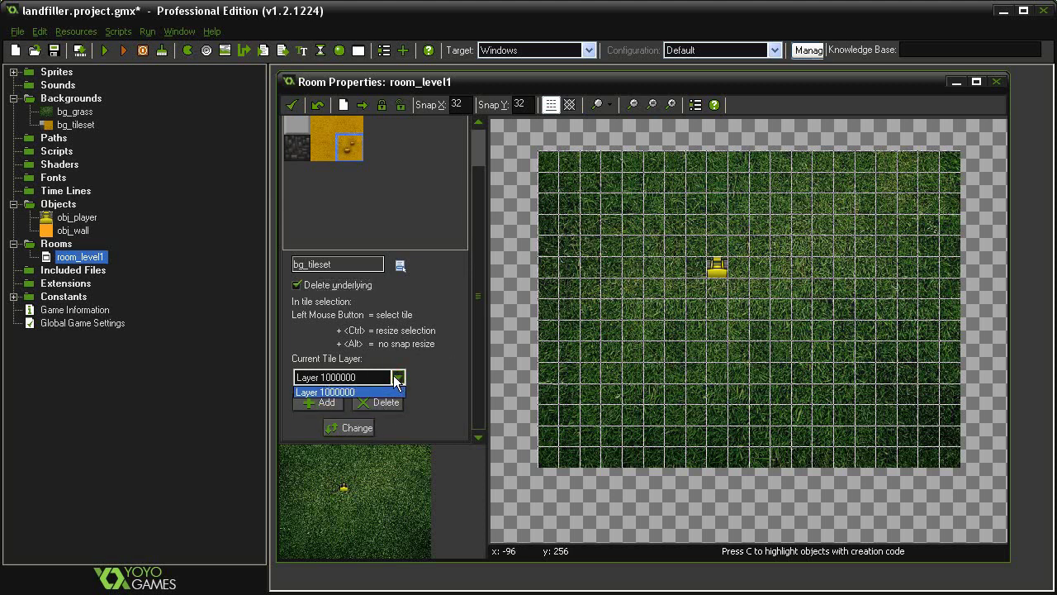
left_click(397, 378)
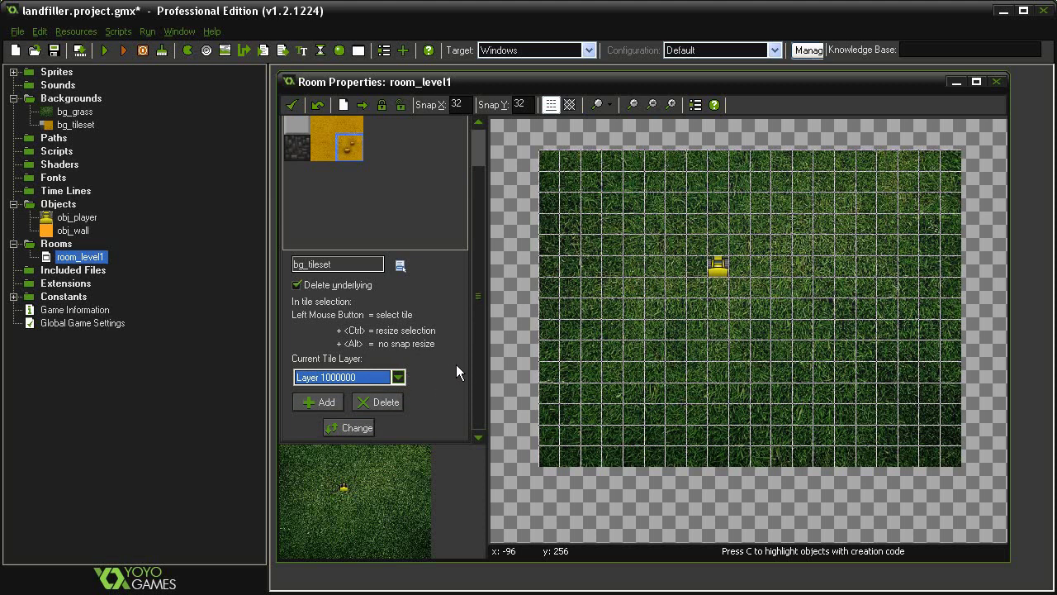
left_click_drag(472, 341, 479, 281)
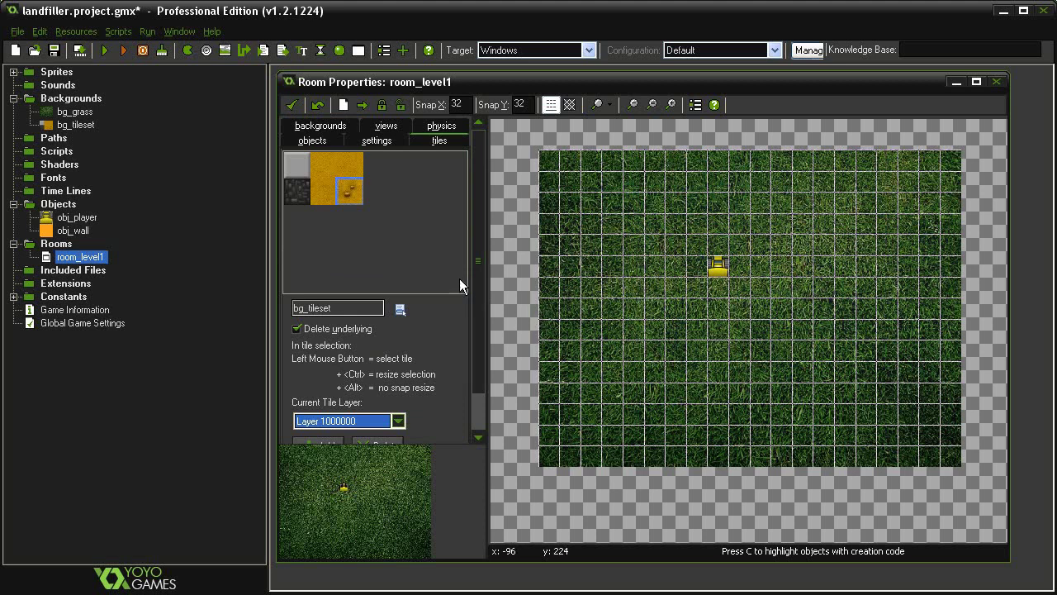
Step: Paint a run of light grey wall tiles around the area above the bulldozer
left_click(295, 164)
mouse_move(651, 264)
left_mouse_down()
mouse_move(660, 213)
mouse_move(684, 206)
mouse_move(828, 203)
mouse_move(845, 242)
left_mouse_up()
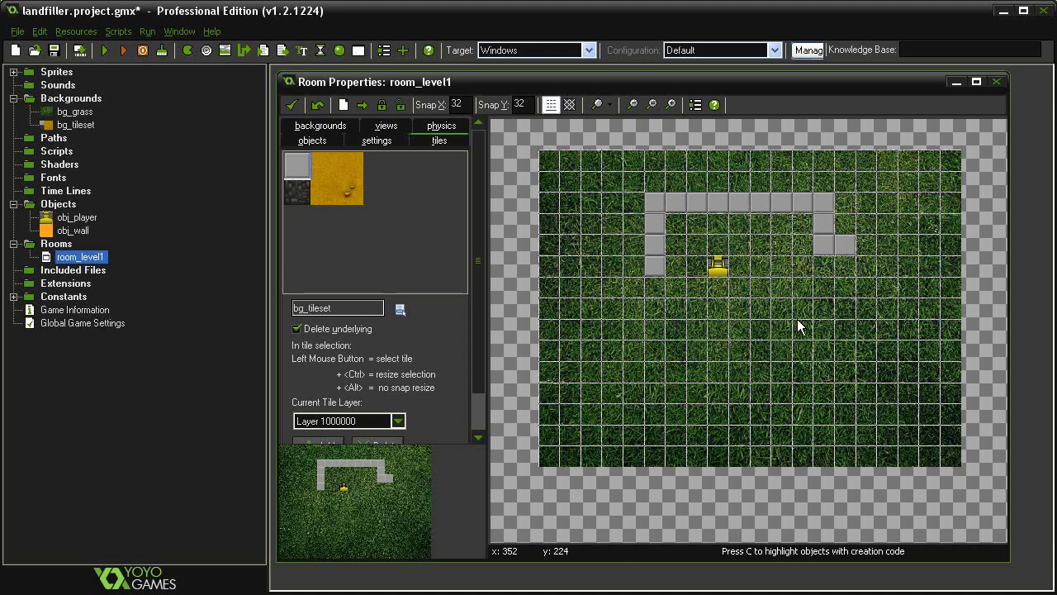
Step: Place several plain sand tiles inside the grey wall and around the bulldozer
left_click(322, 170)
left_click(675, 223)
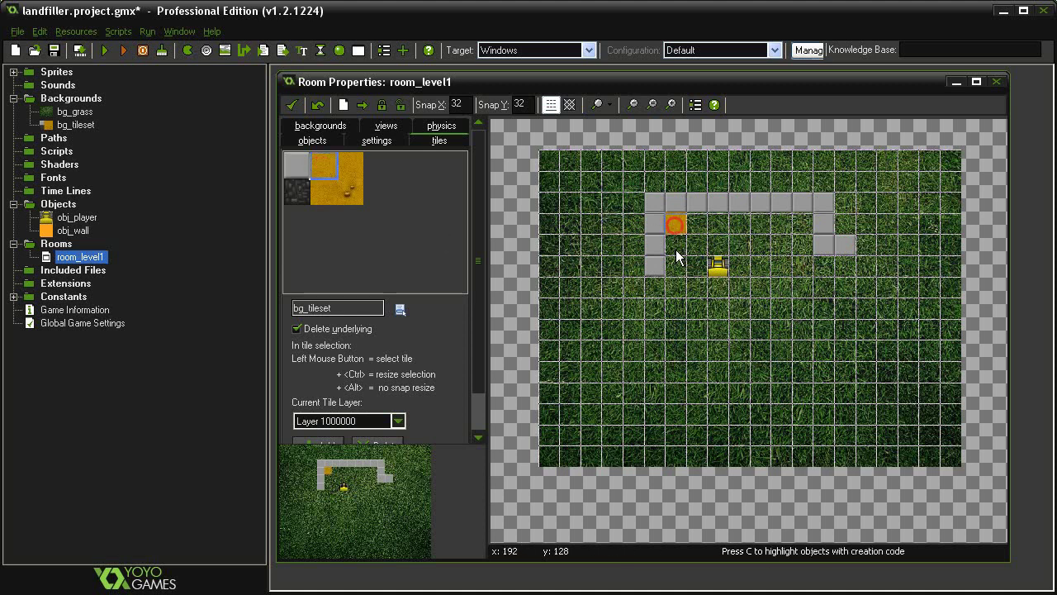
left_click(676, 265)
left_click(717, 244)
left_click(758, 223)
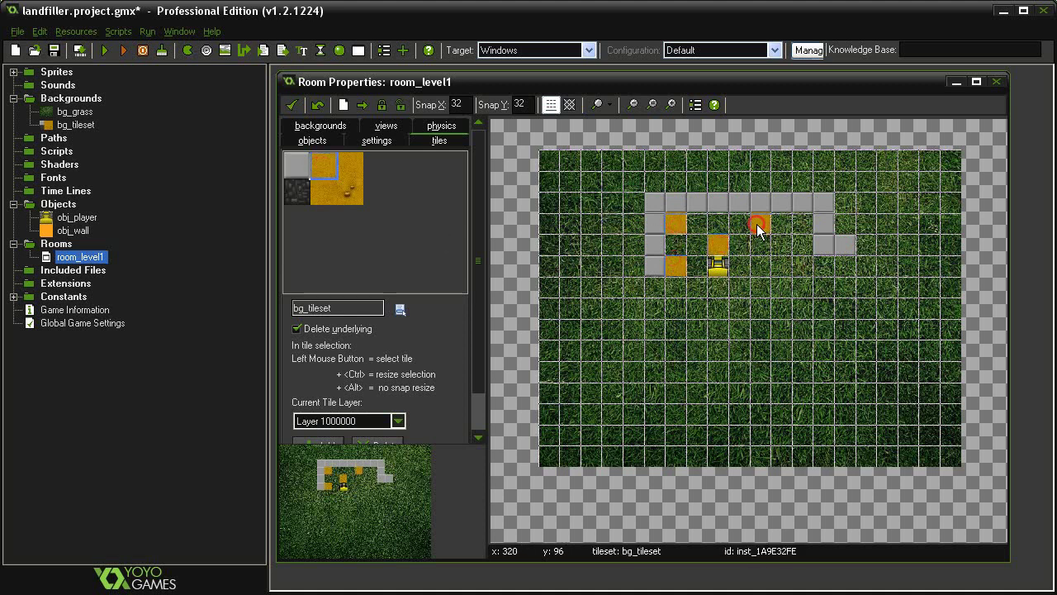
left_click(781, 267)
left_click(799, 246)
left_click(694, 304)
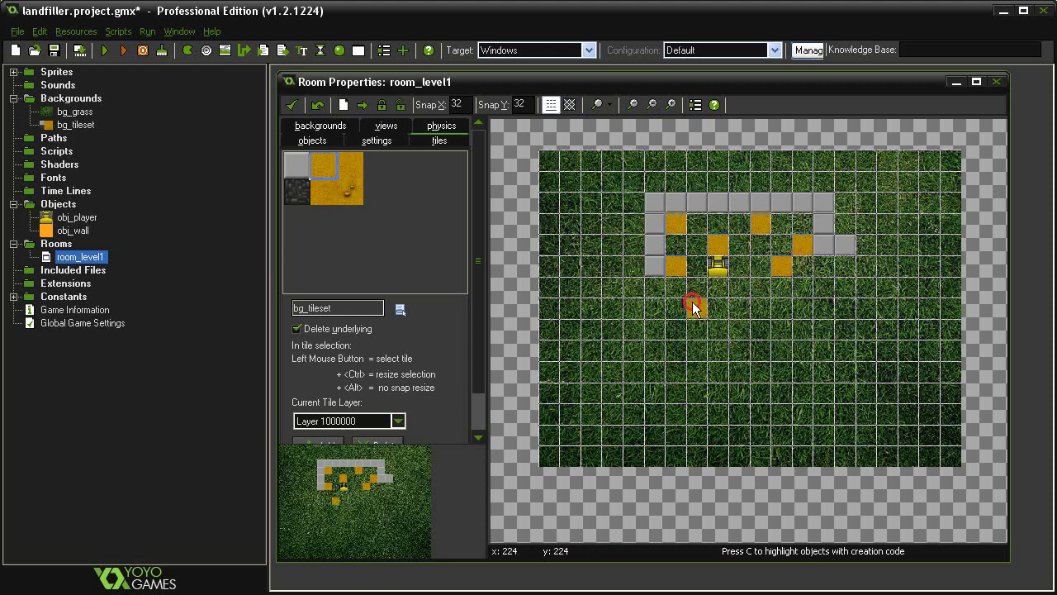
left_click(715, 304)
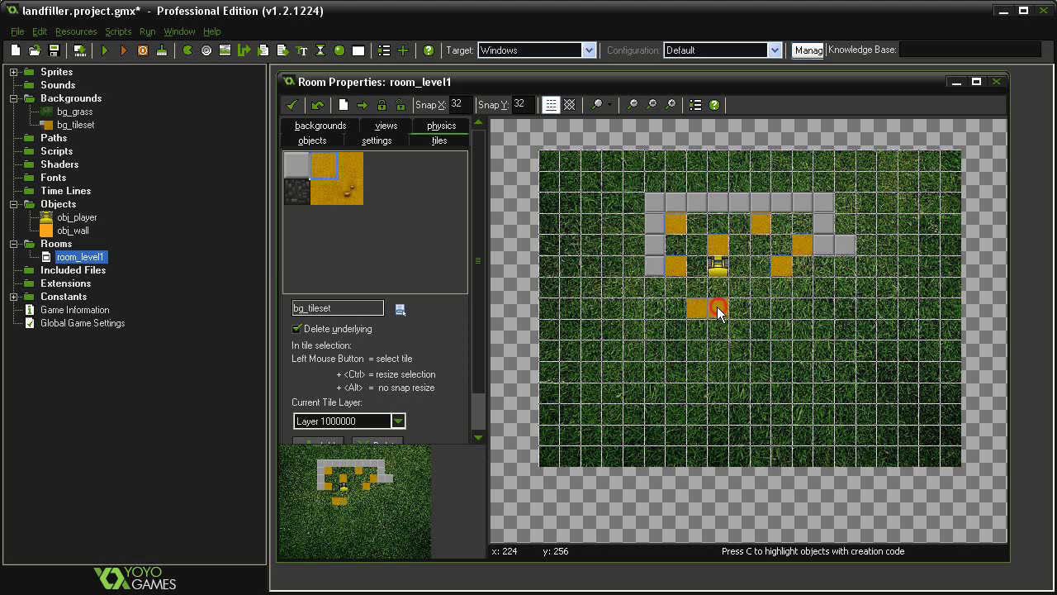
Step: Place three sand tiles with rocks, one inside the grey wall and two lower in the room
left_click(351, 193)
left_click(784, 239)
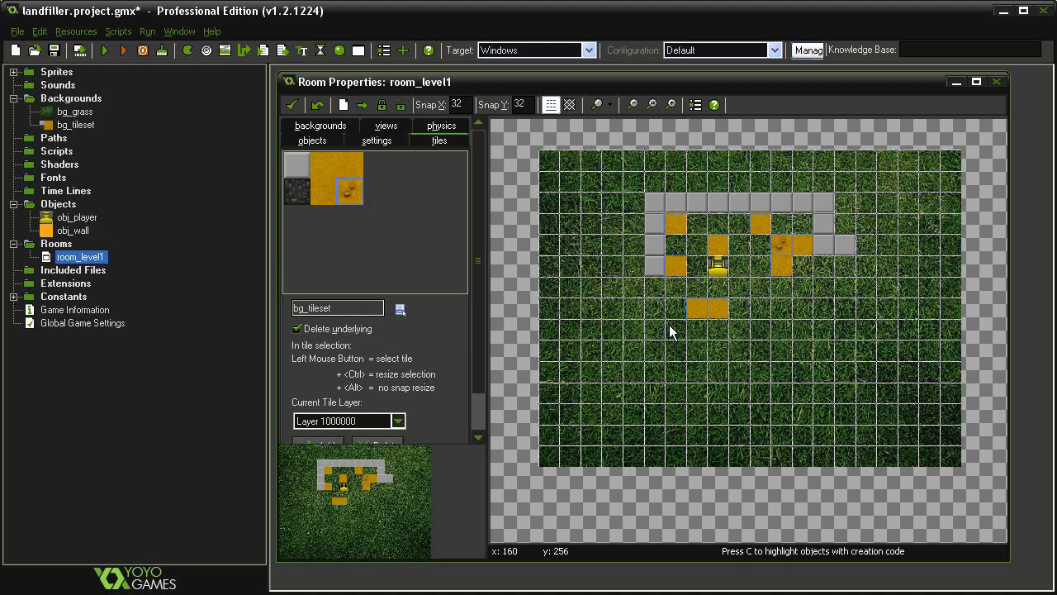
left_click(634, 328)
left_click(823, 329)
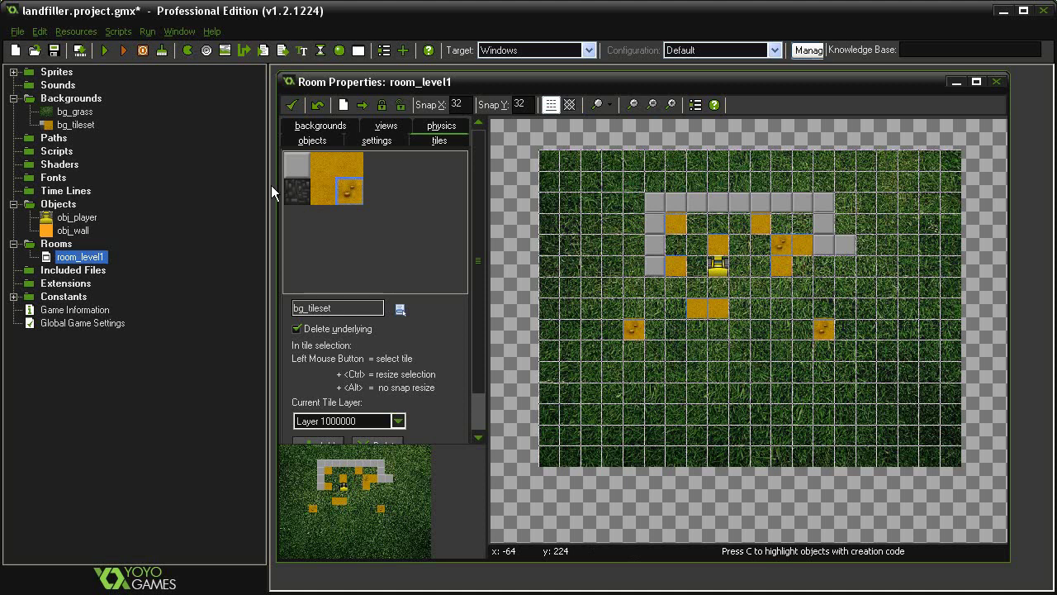
Step: Place dark stone tiles in the row directly below the bulldozer
left_click(295, 197)
left_click(739, 289)
left_click(717, 287)
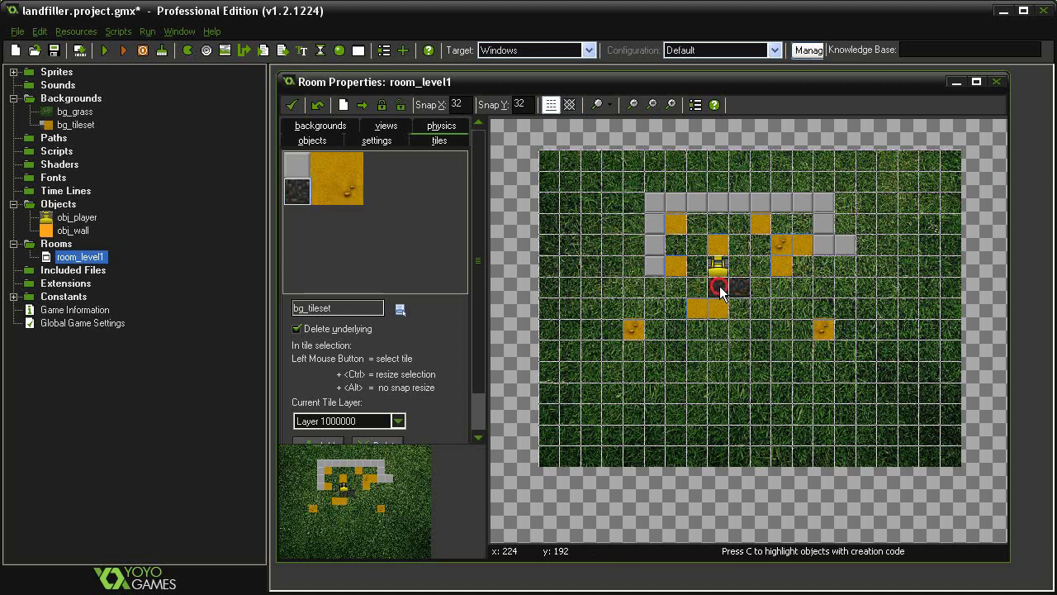
left_click(676, 287)
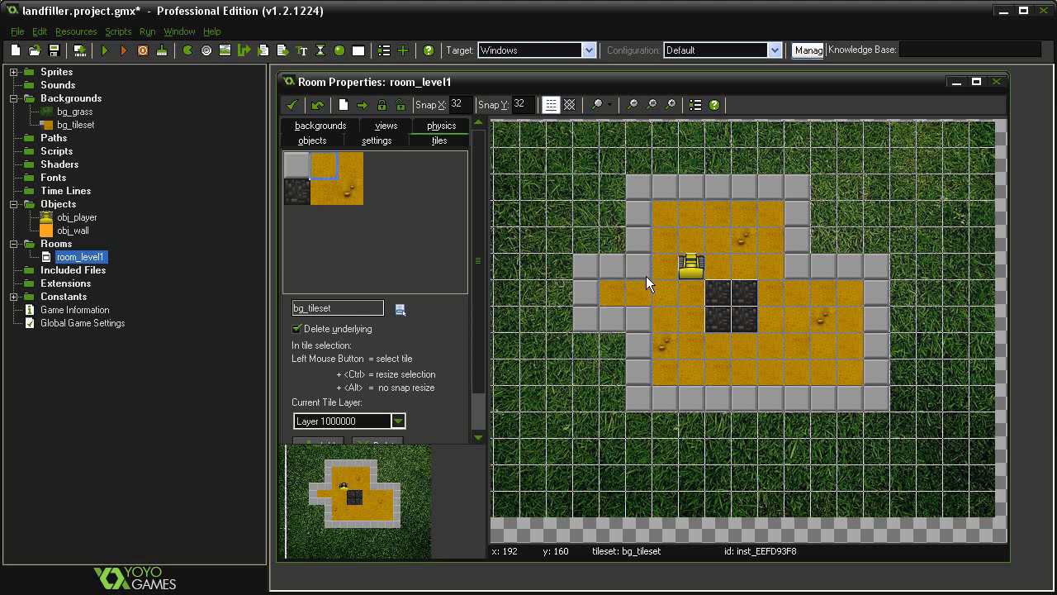
Step: Place an obj_wall instance on the grey wall's upper-left corner tile and stretch it seven tiles wide along the top row
left_click(316, 143)
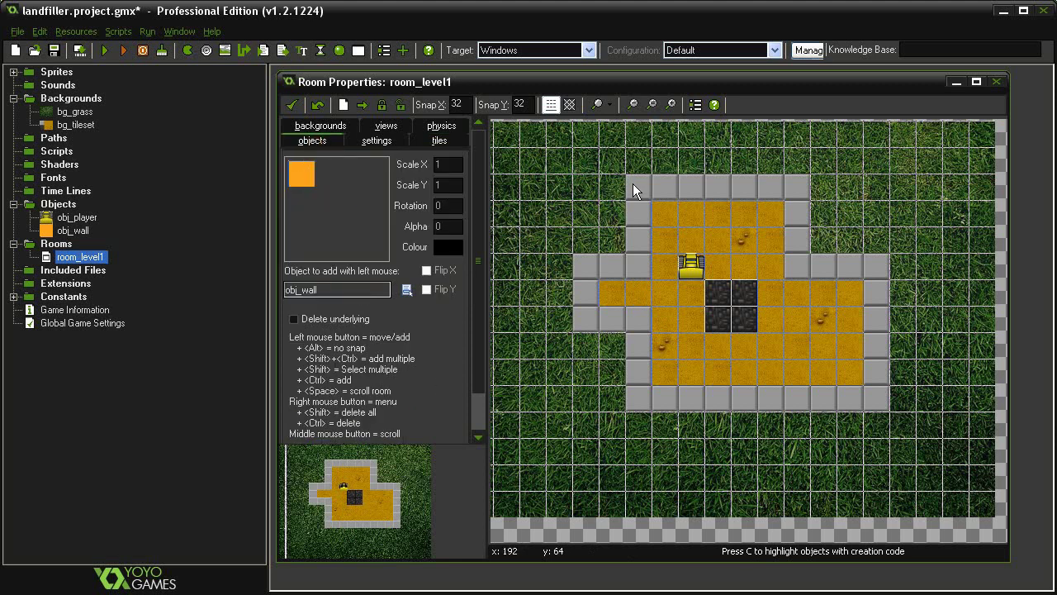
left_click(633, 183)
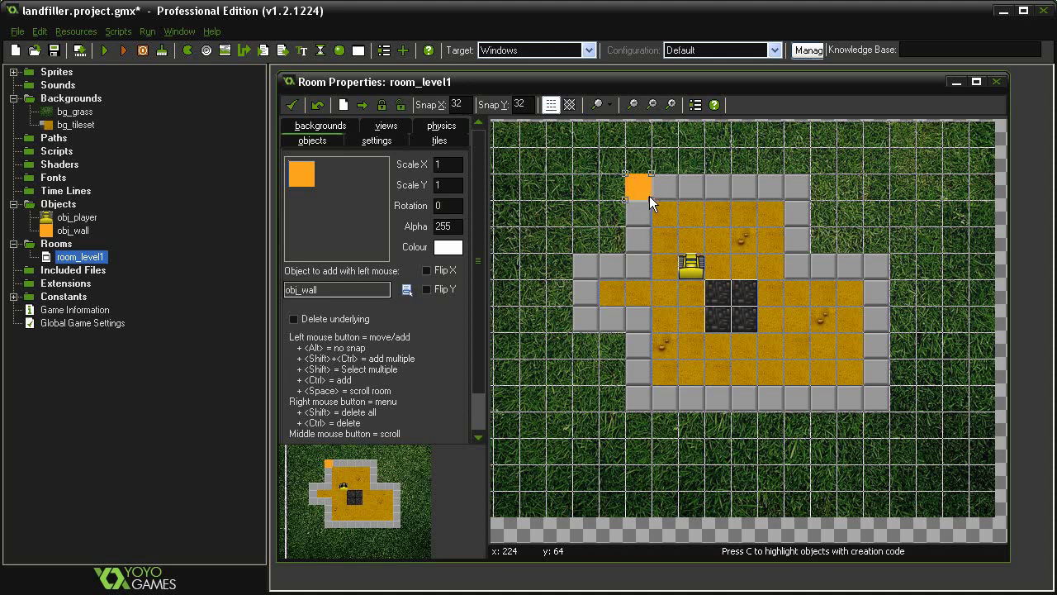
left_click_drag(649, 195, 814, 206)
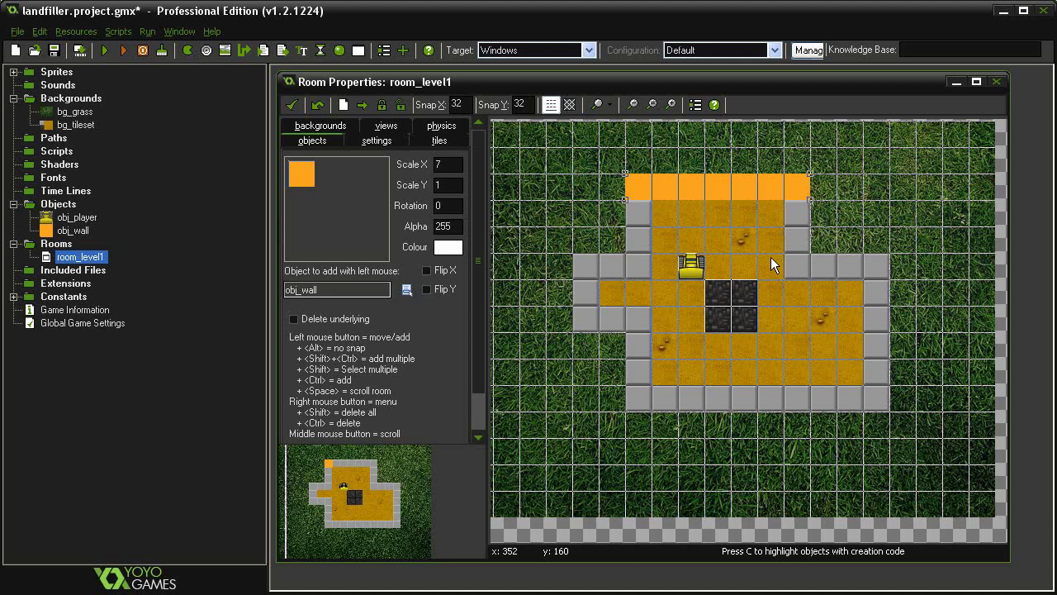
Step: Cover the two-by-two dark stone block and the remaining grey wall tiles with stretched obj_wall instances, and accept the room
left_click(718, 293)
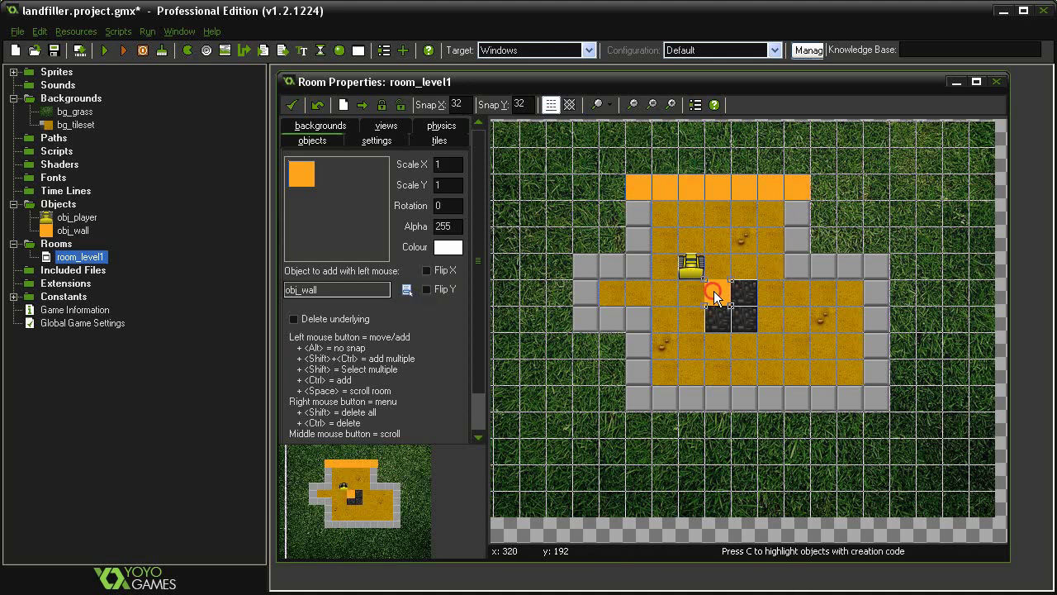
left_click_drag(732, 307, 758, 340)
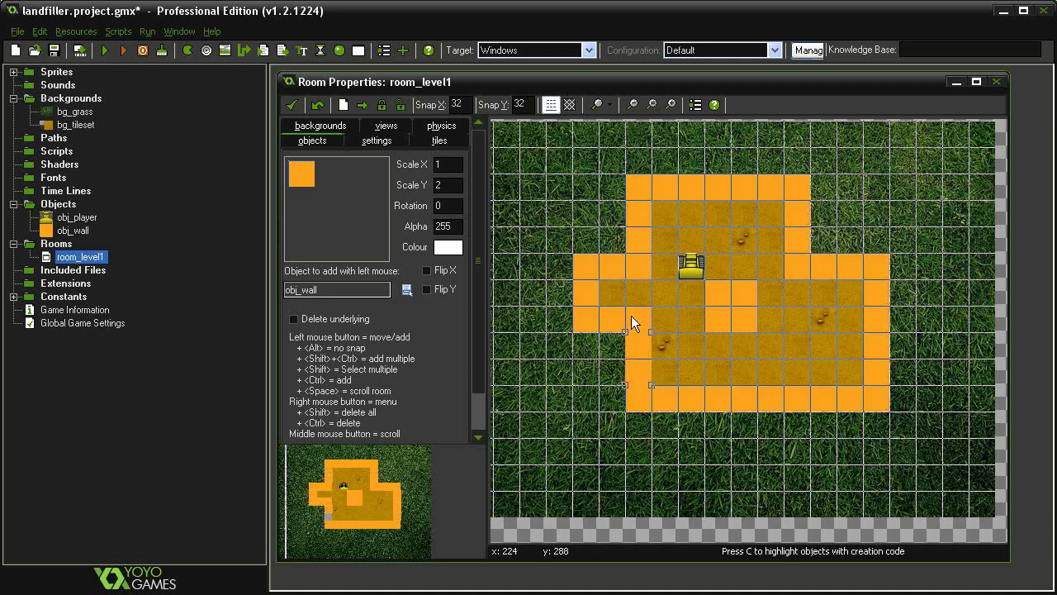
left_click(639, 338)
left_click(290, 104)
Step: Make the obj_wall object invisible and accept its properties
double_click(81, 232)
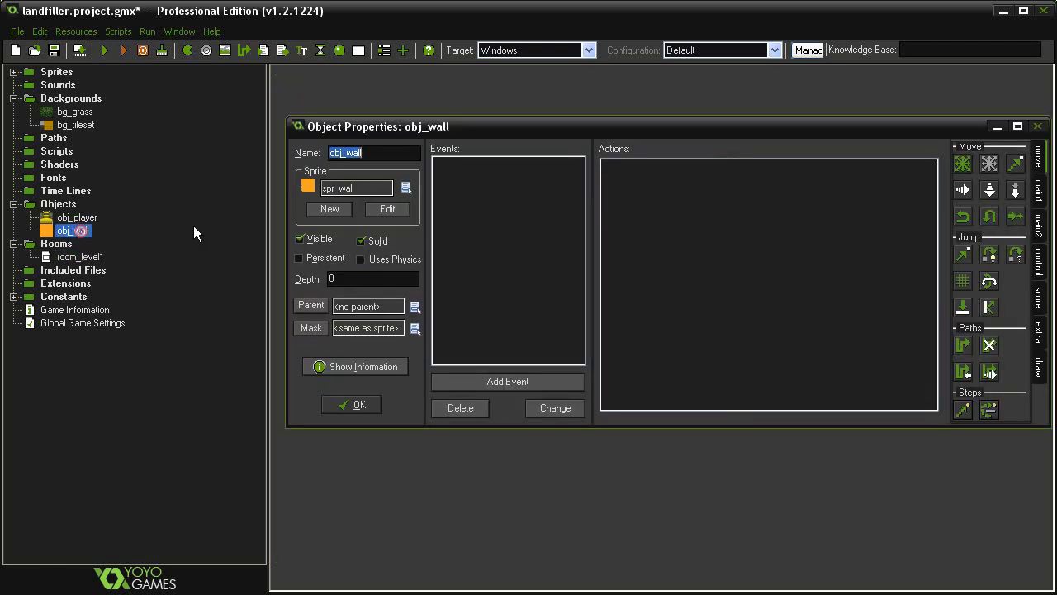
left_click(299, 239)
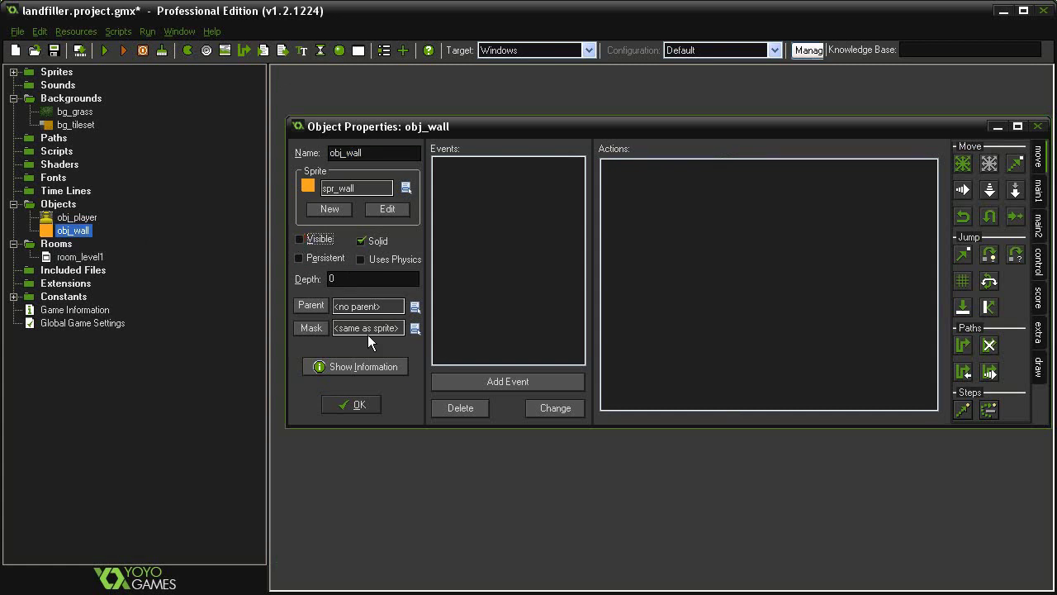
left_click(351, 403)
Step: Run the game, drive the bulldozer against the grey walls and around the dark stone block to test collisions, and close the game
key("F5")
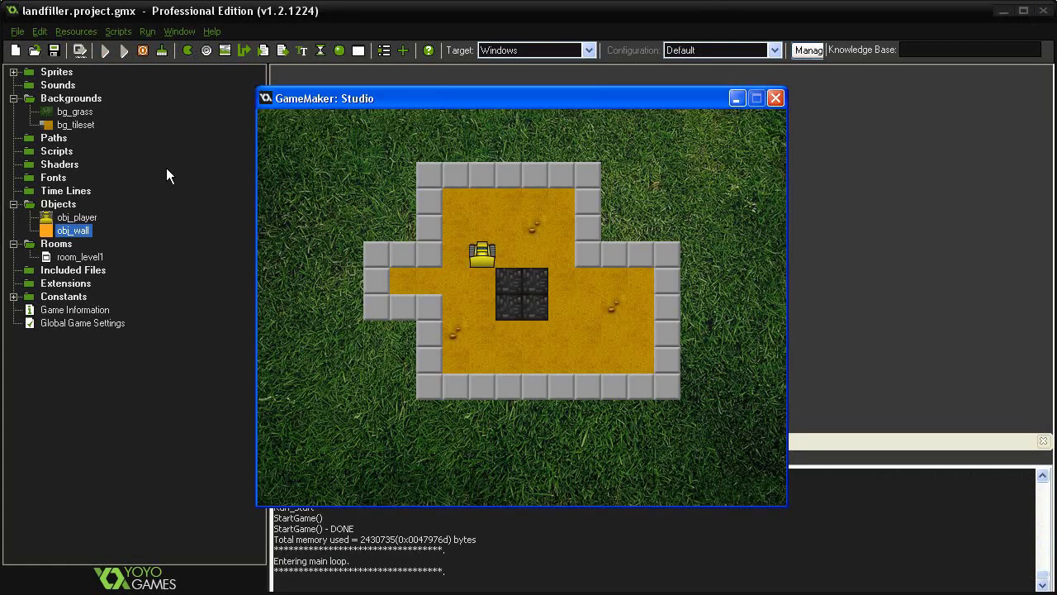
key("Down")
key("Left")
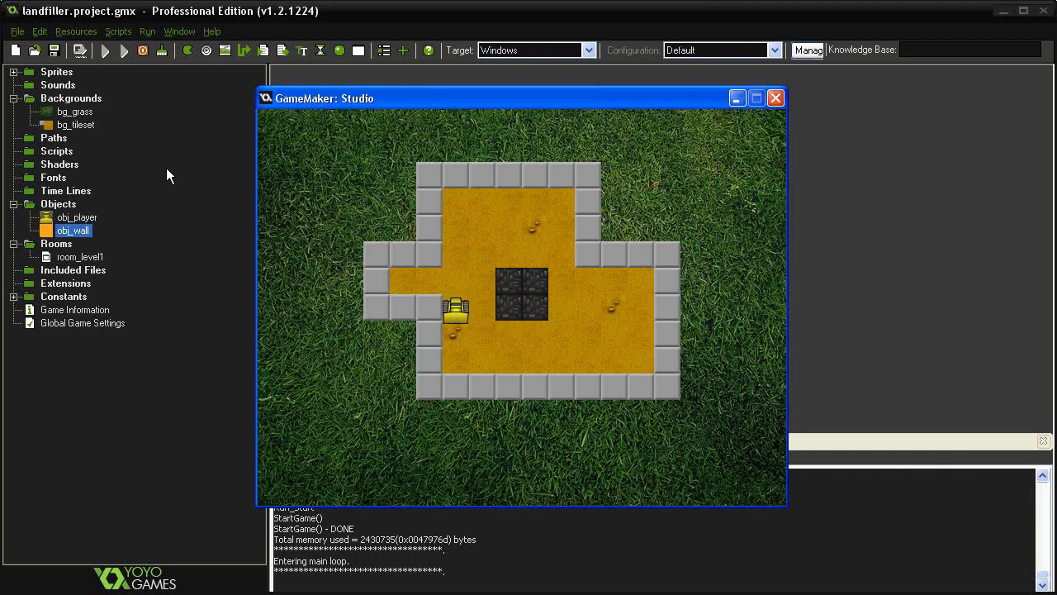
key("Down")
key("Right")
key("Up")
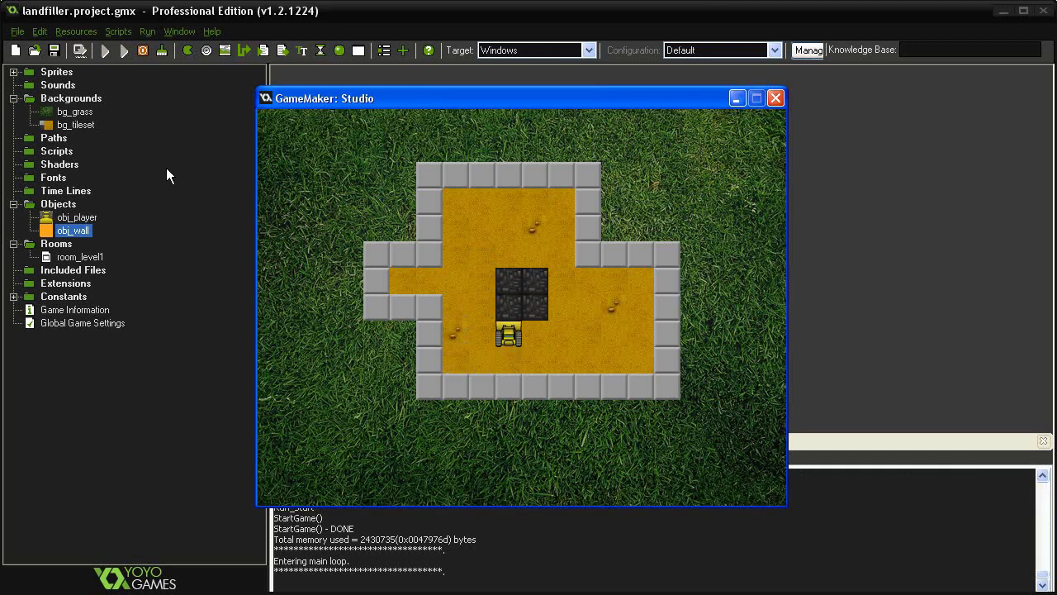
key("Right")
key("Up")
key("Left")
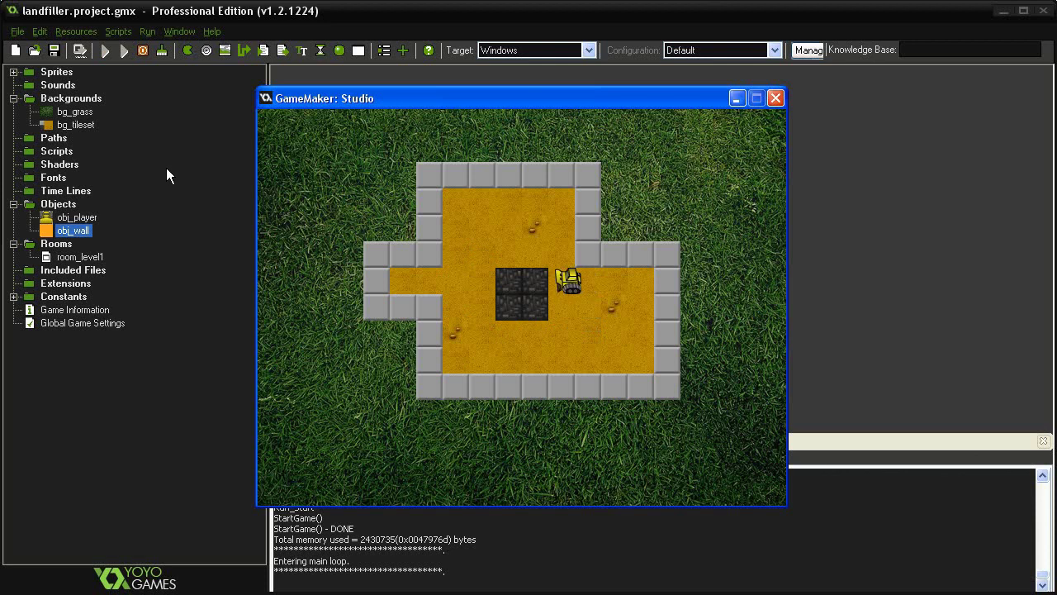
key("Up")
key("Left")
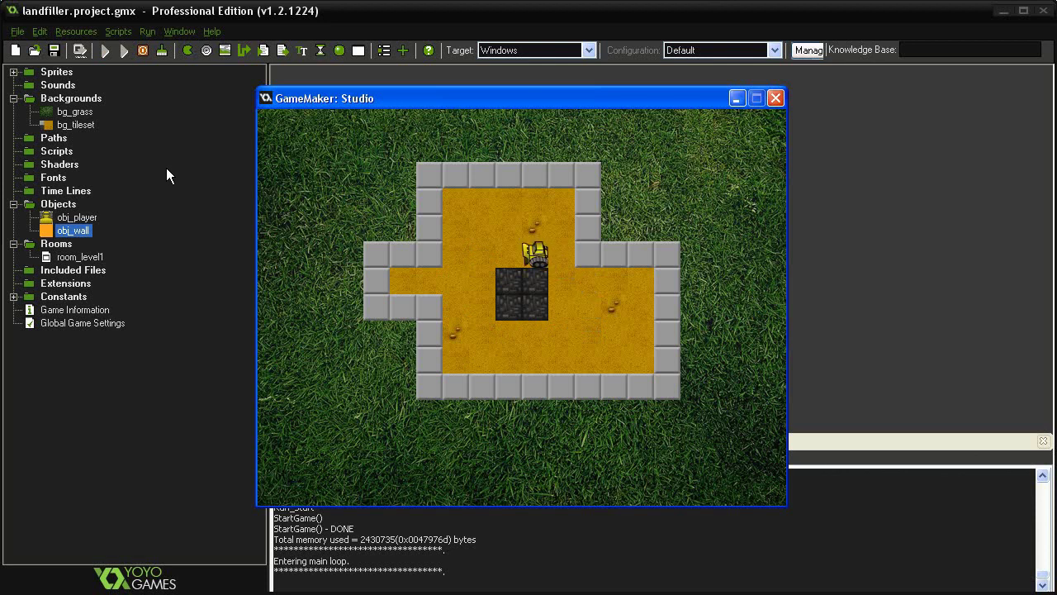
left_click(775, 97)
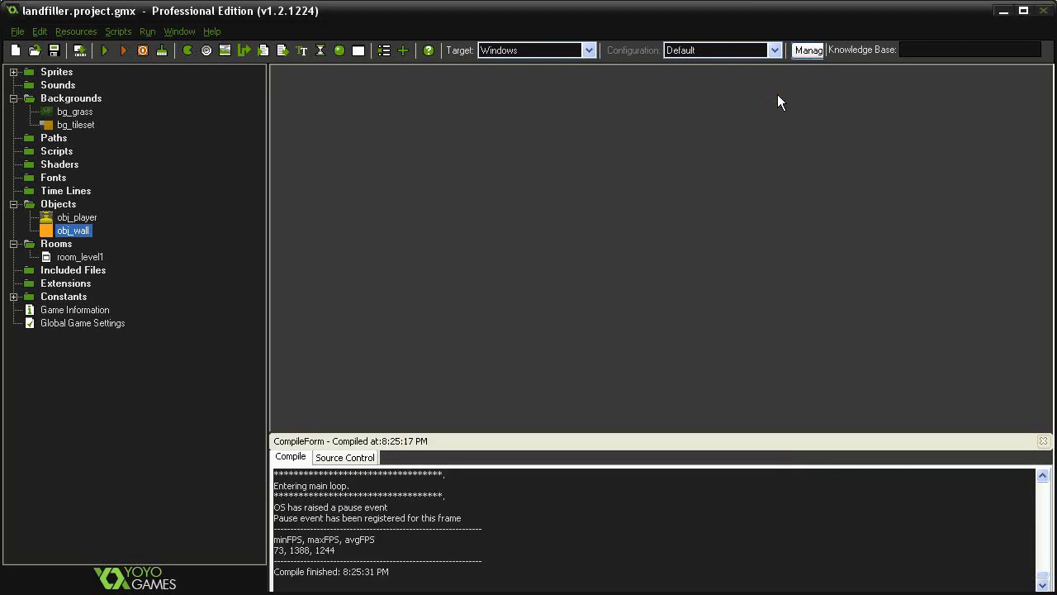